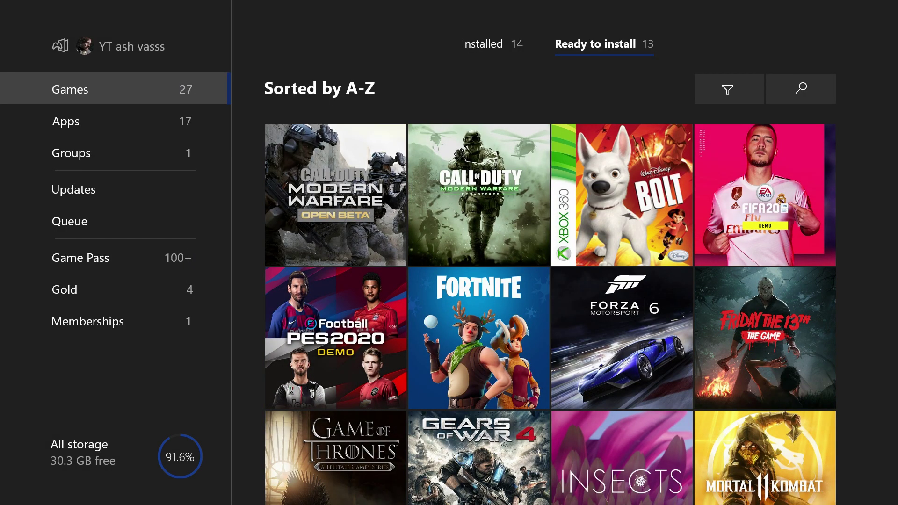
- Browse past the Modern Warfare Open Beta, then show Installed games with Call of Duty: Modern Warfare highlighted
key("Right")
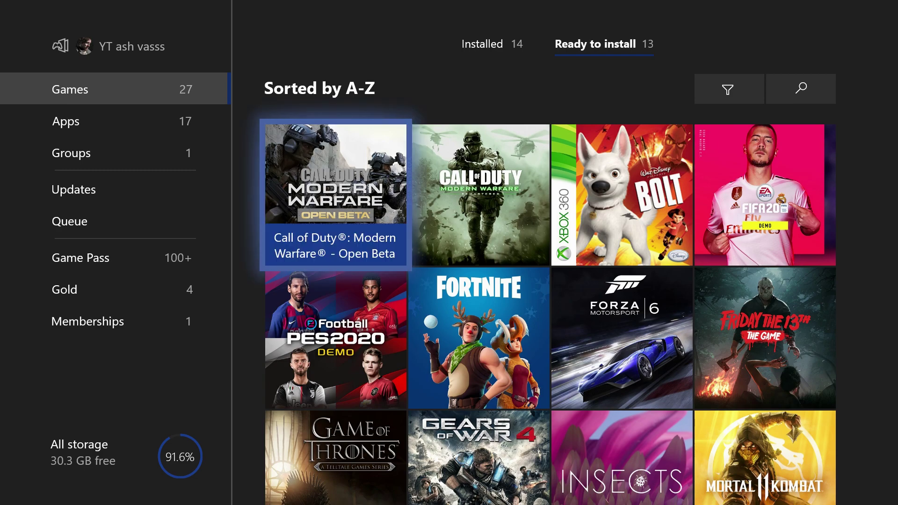
key("Up")
key("Down")
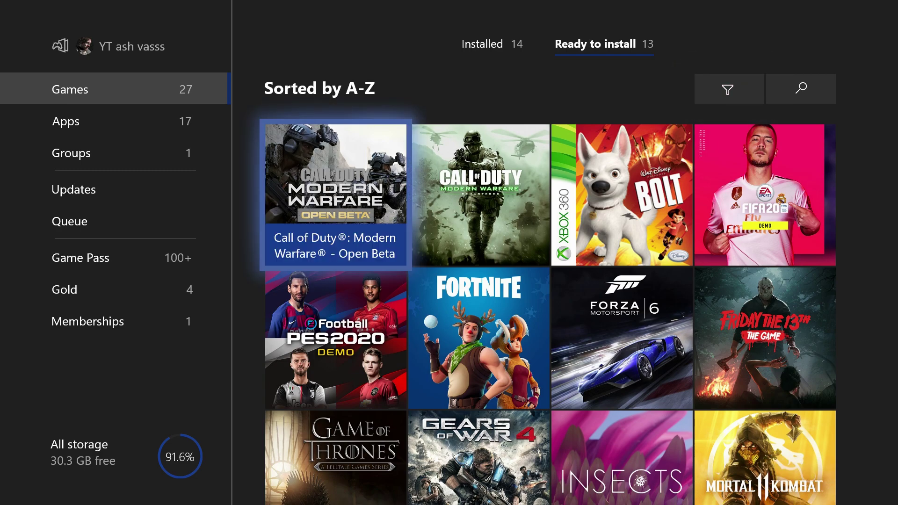
key("Left")
key("Down")
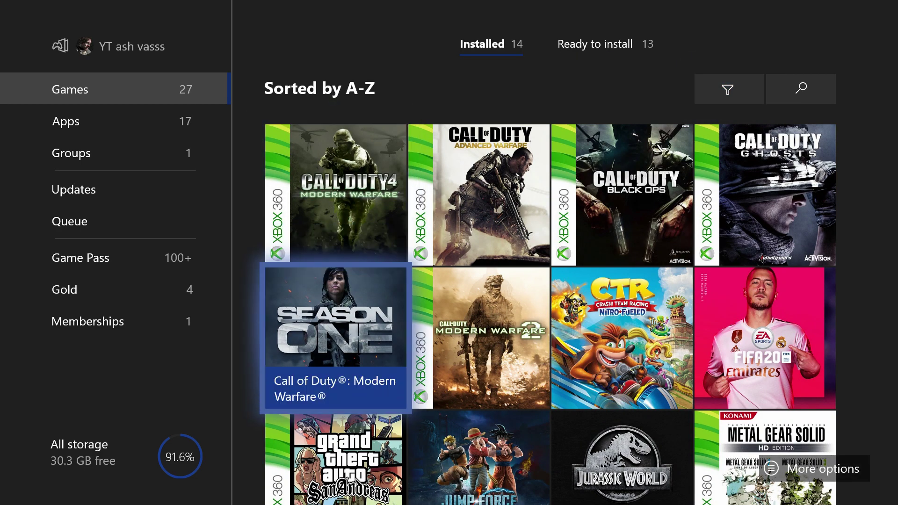
key("Down")
key("Down")
key("Right")
key("Up")
key("Up")
key("Up")
key("Down")
key("Down")
key("Right")
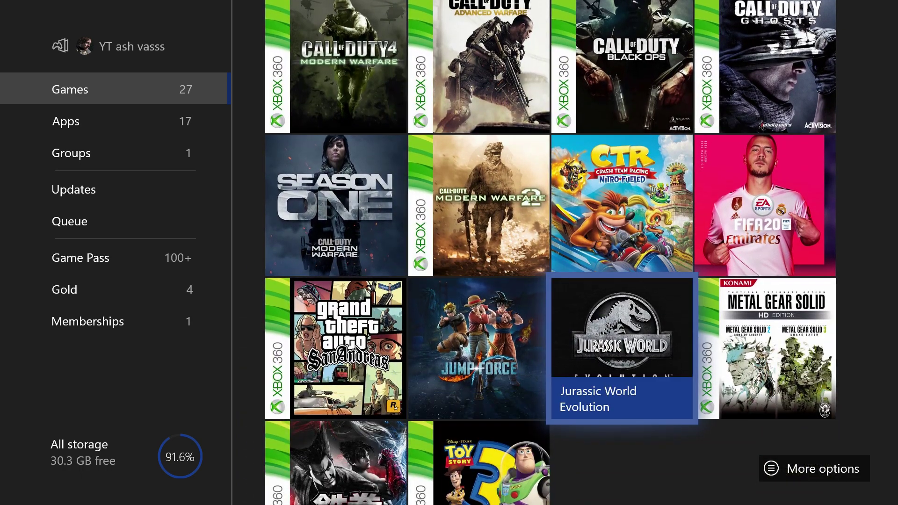
key("Down")
key("Left")
key("Up")
key("Up")
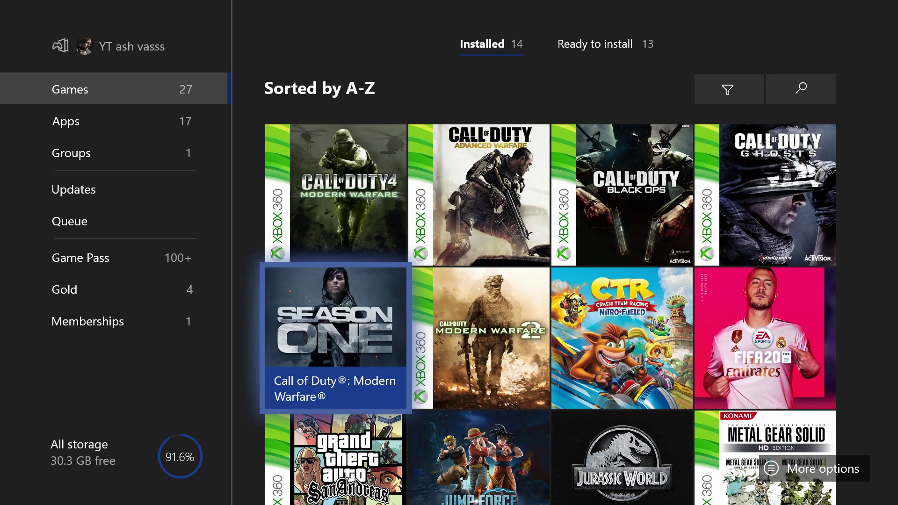
key("Left")
key("Right")
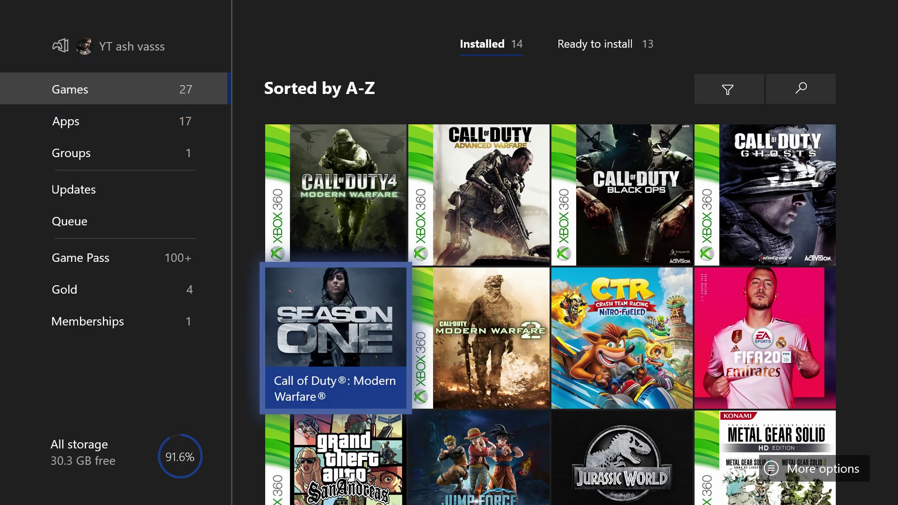
key("Right")
key("Left")
key("Left")
key("Down")
key("Down")
key("Down")
key("Down")
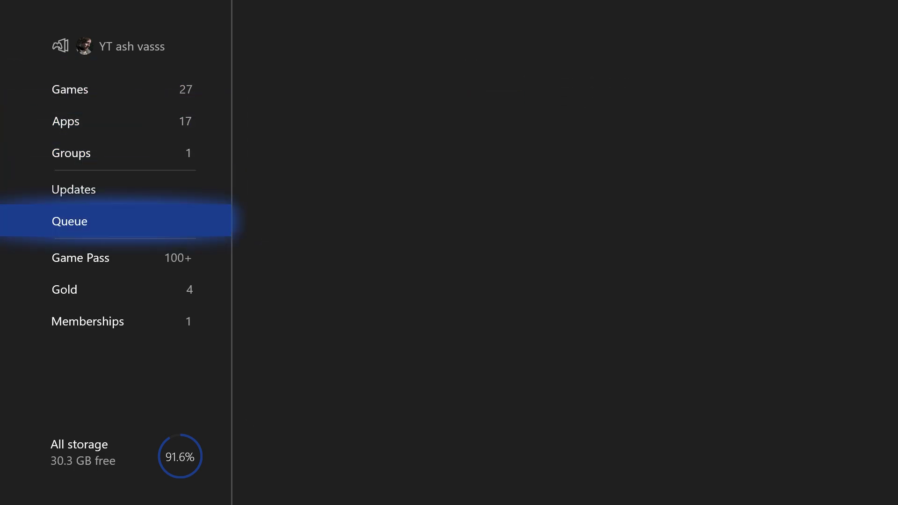
key("Down")
key("Down")
key("Right")
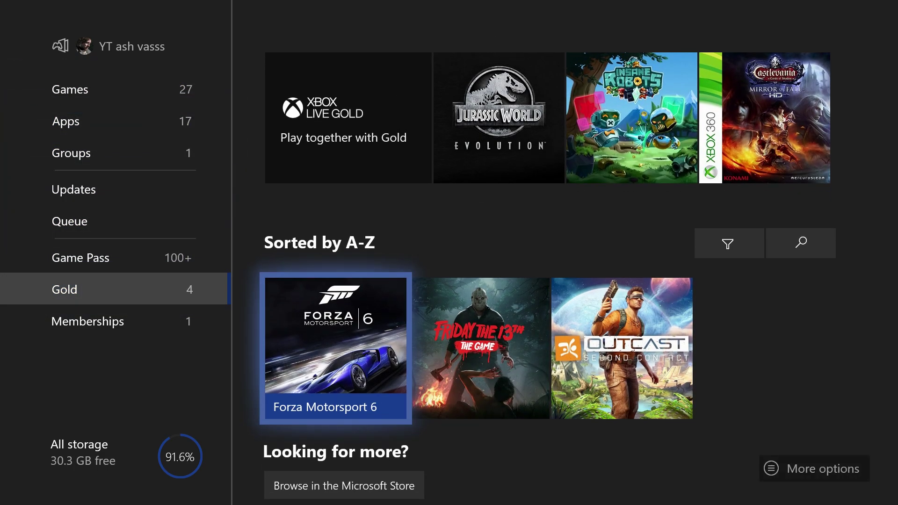
key("Left")
key("Up")
key("Up")
key("Up")
key("Up")
key("Up")
key("Up")
key("Right")
key("Right")
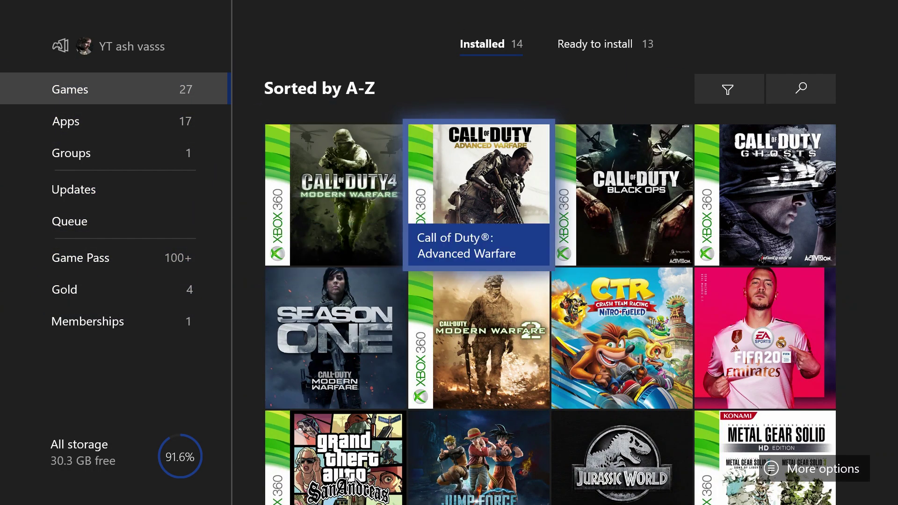
key("Tab")
key("shift+Tab")
key("Tab")
key("Down")
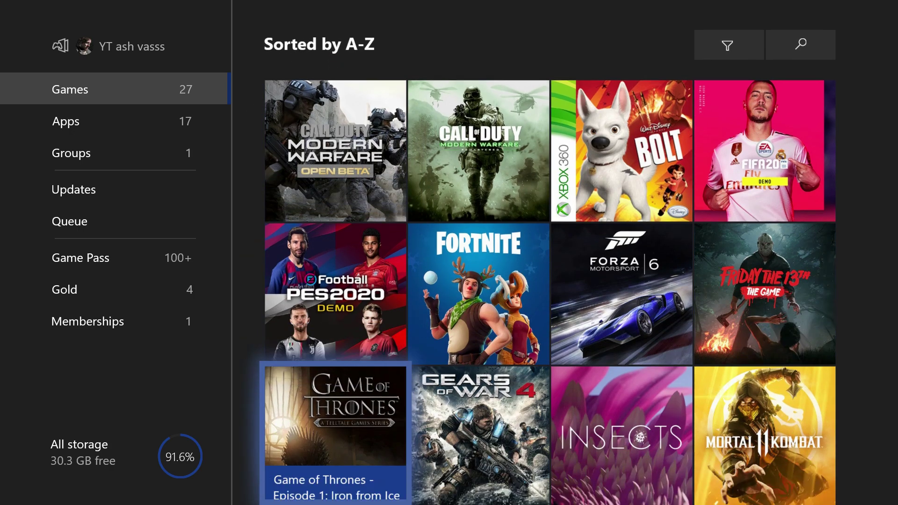
key("Down")
key("Up")
key("Up")
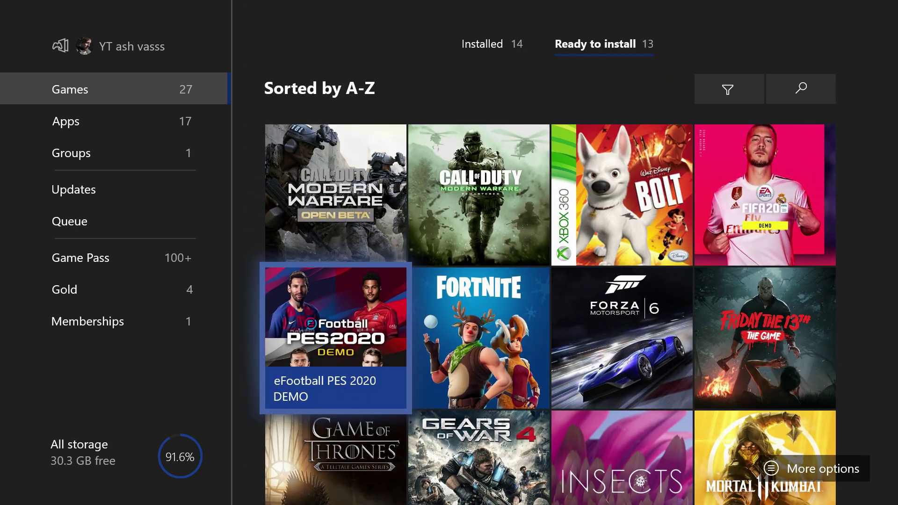
key("shift+Tab")
key("Down")
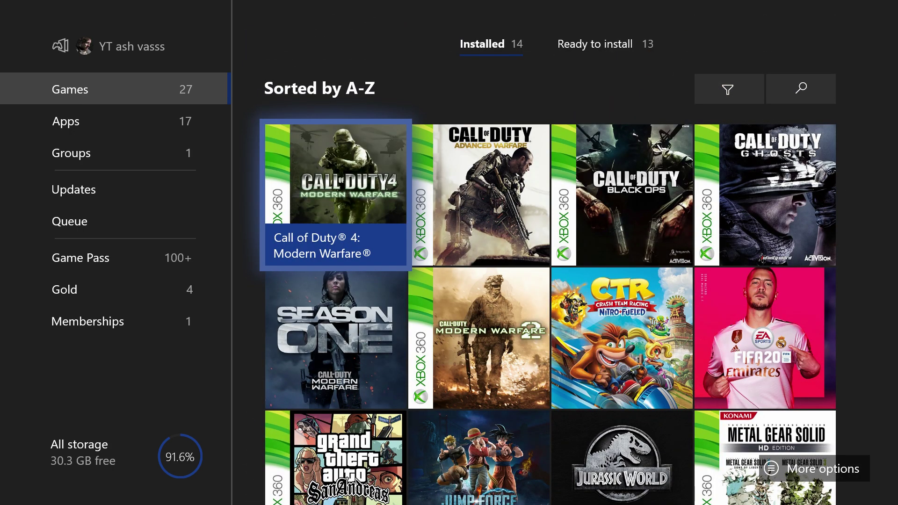